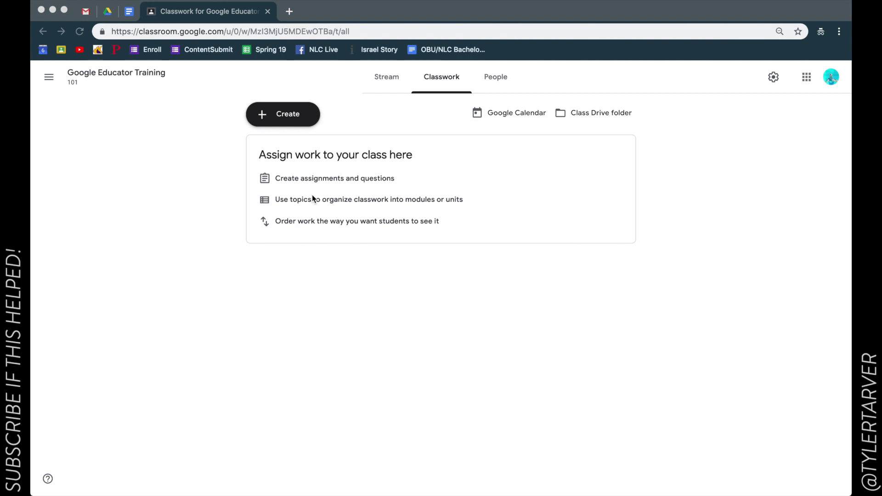
Start a new assignment from the Google Educator Training class's Classwork page.
click(121, 14)
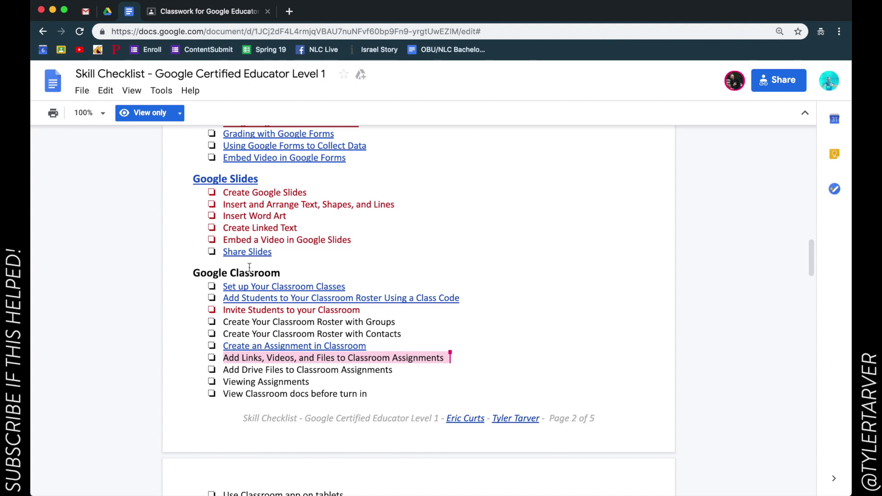
click(198, 11)
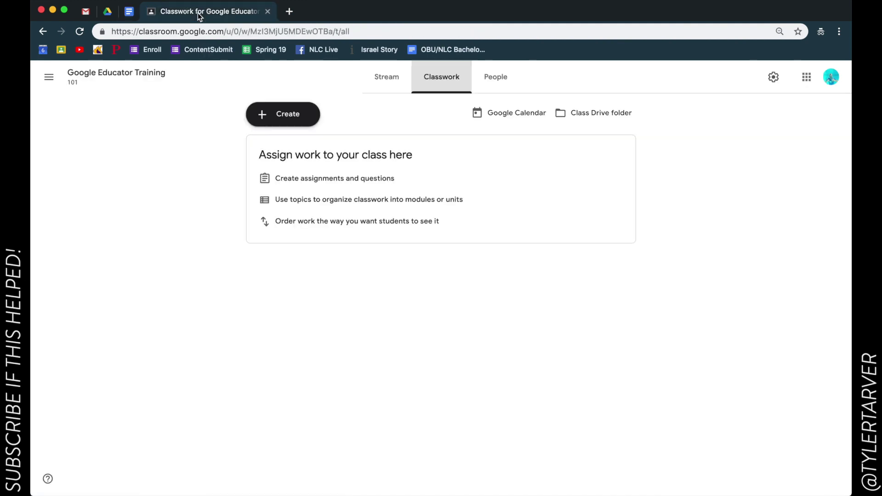
click(45, 76)
click(76, 87)
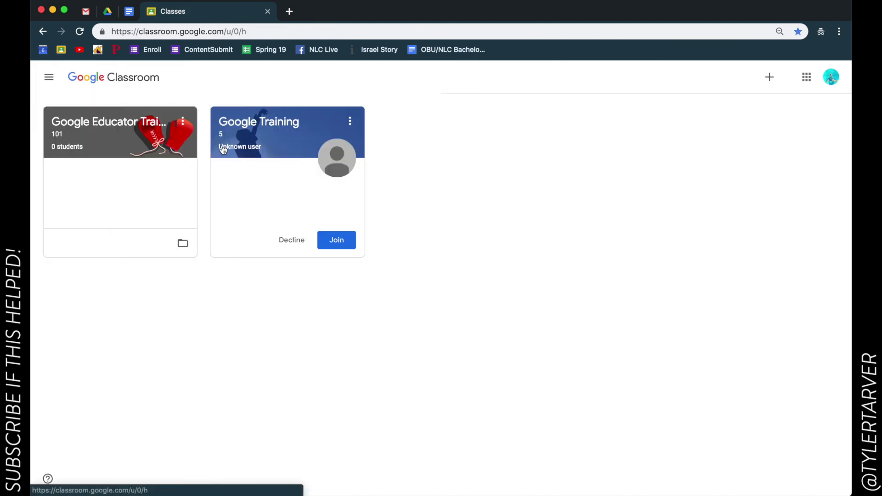
click(131, 131)
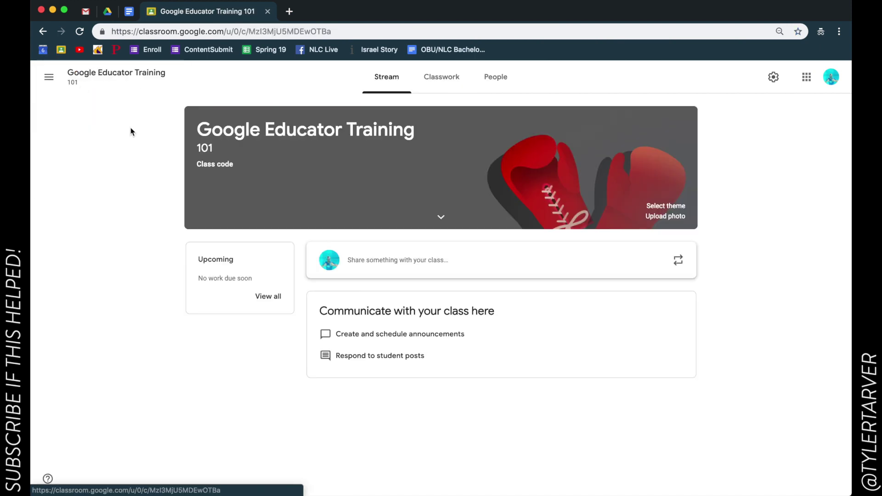
click(447, 85)
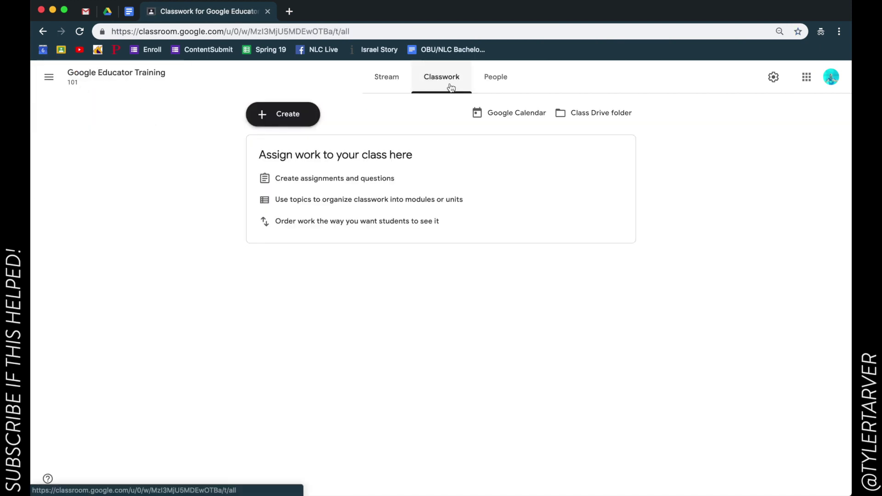
click(287, 123)
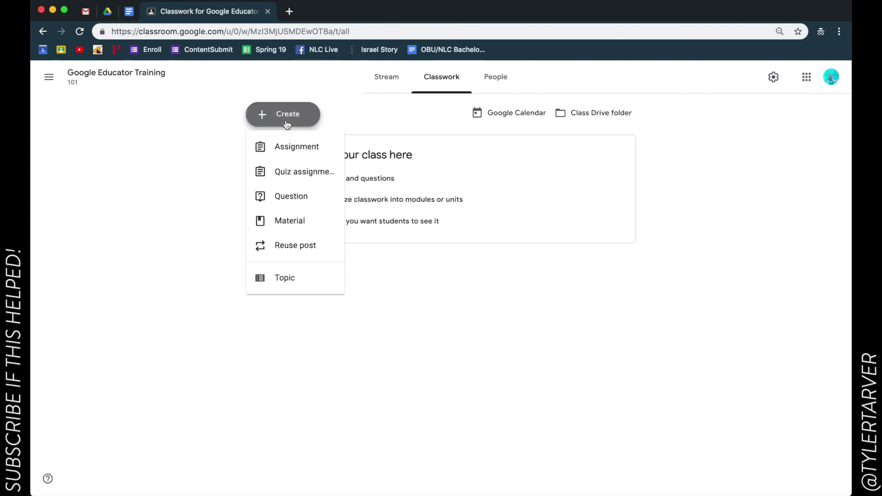
click(293, 152)
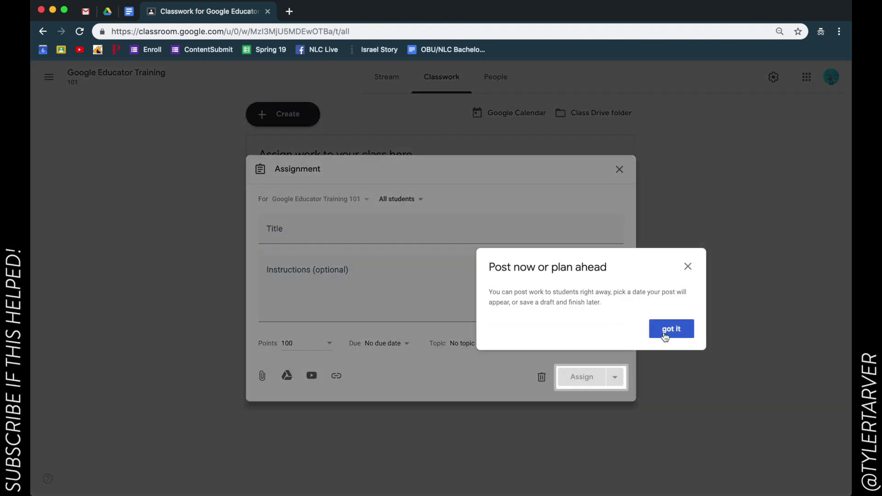
click(670, 331)
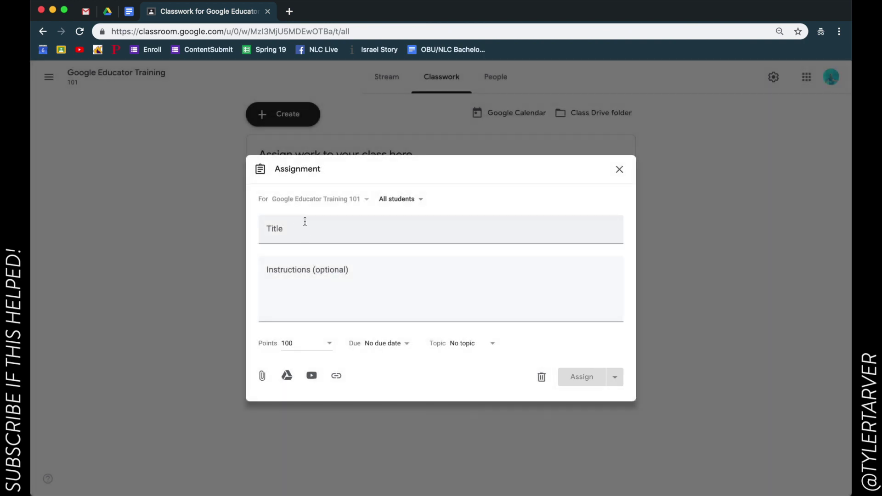
Title it 'Very Tough Assignment' with instructions 'Learn all of the Slope Intercept Formula'.
click(305, 225)
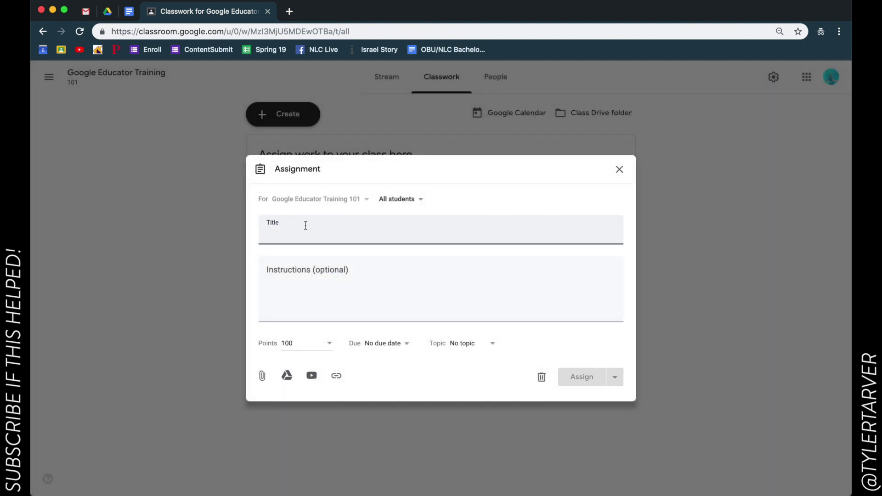
text(Very Tough Assignme)
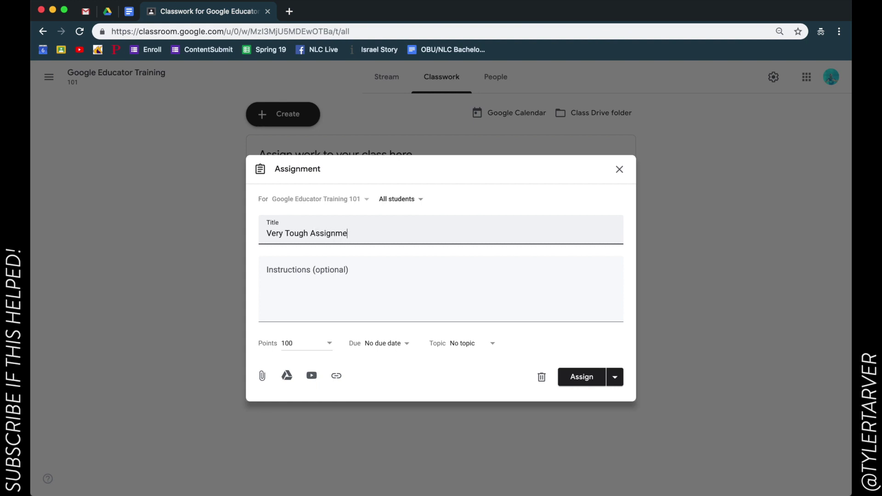
text(nt)
key(BackSpace)
text(nt)
key(Tab)
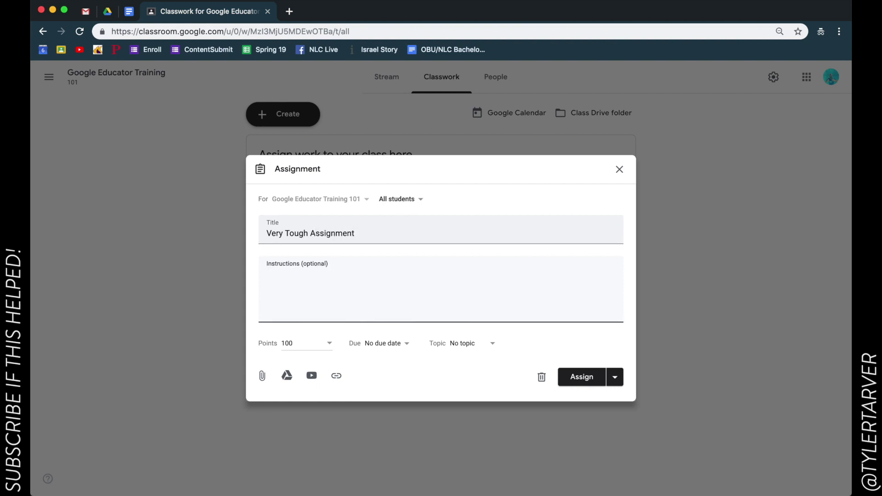
text(Learn a)
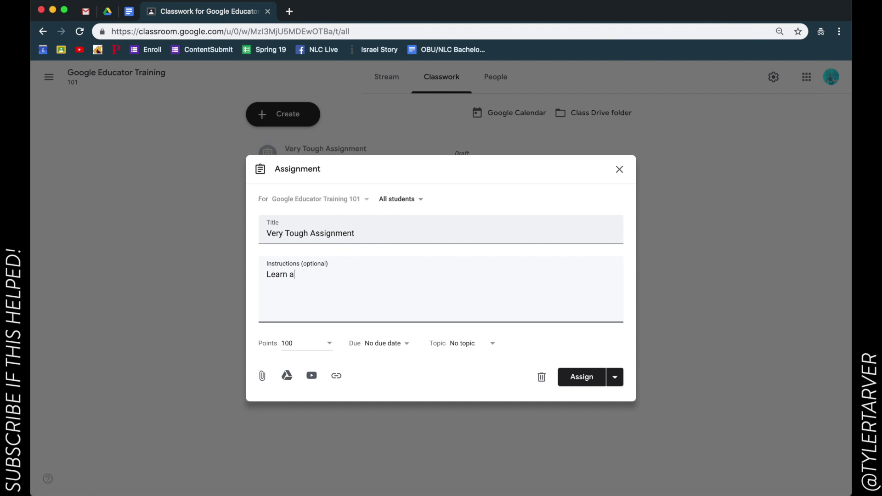
text(ll of the Slope Intercep)
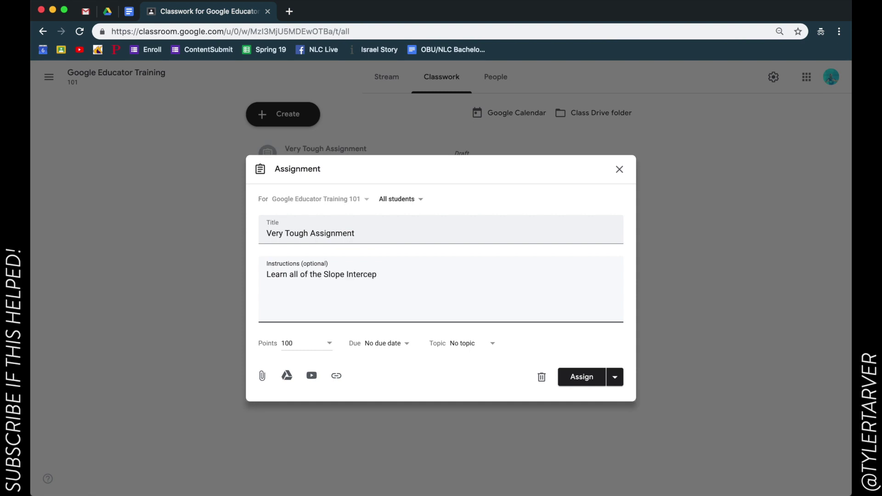
text(t Formula)
Attach the Skill Checklist doc from recent Drive files and dismiss the sharing tip.
click(261, 378)
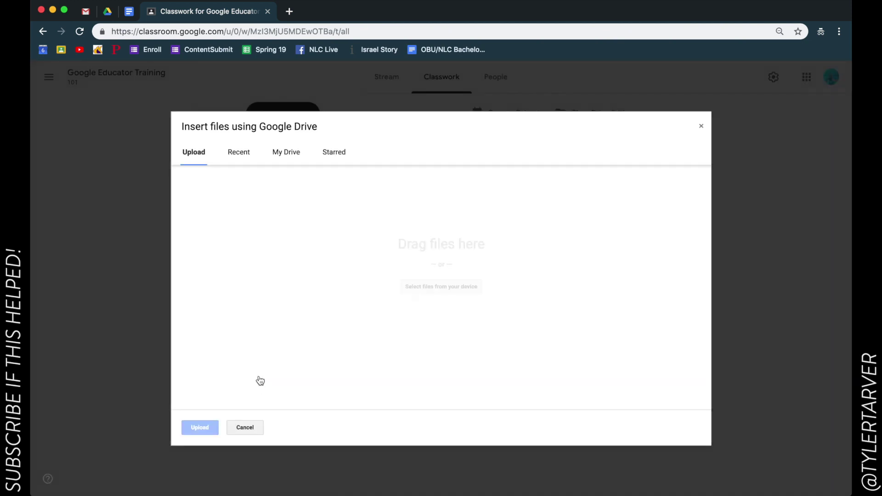
click(194, 152)
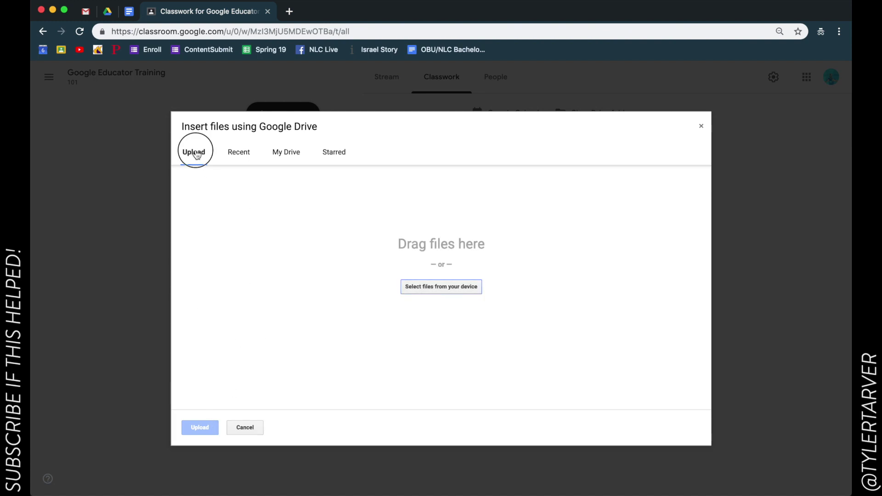
click(240, 156)
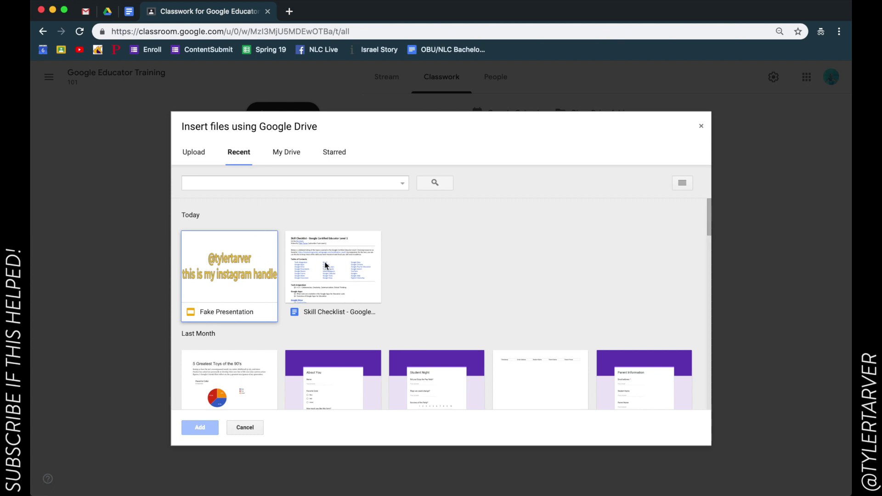
click(286, 155)
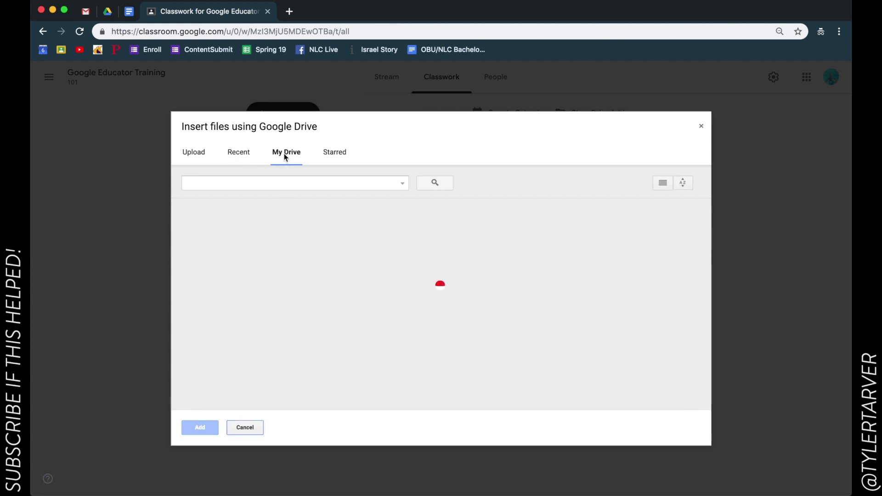
click(241, 155)
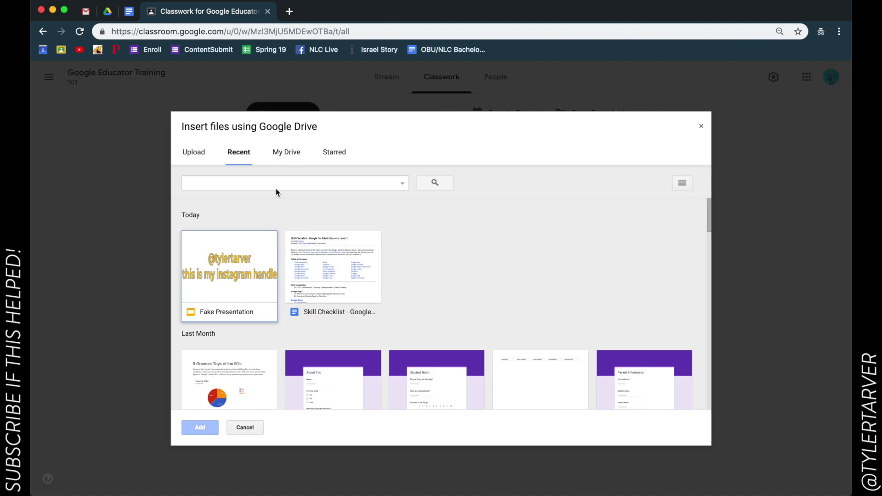
click(318, 287)
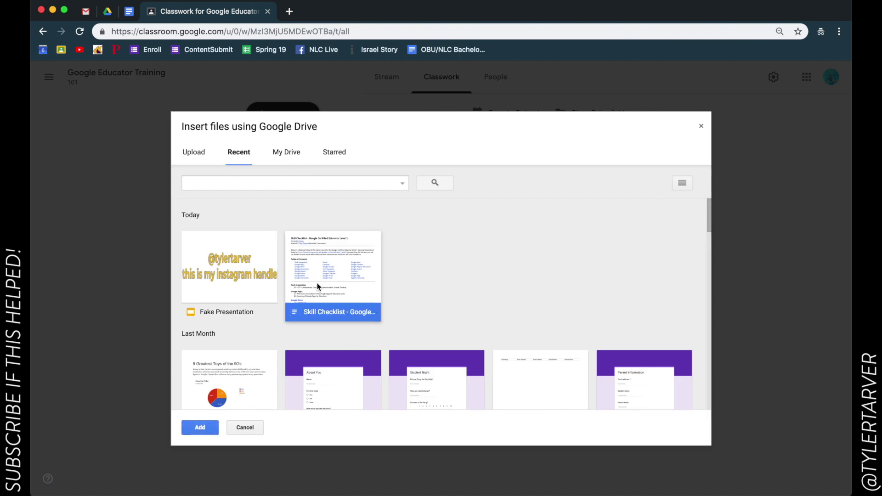
click(200, 426)
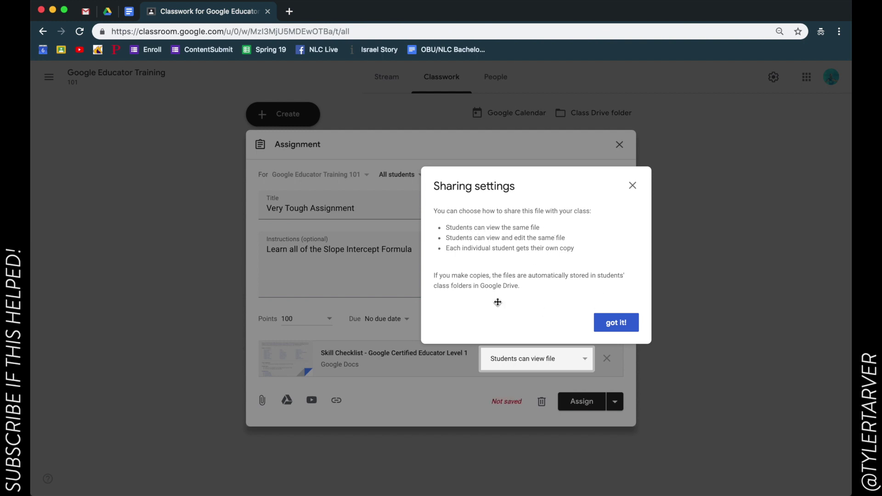
click(619, 325)
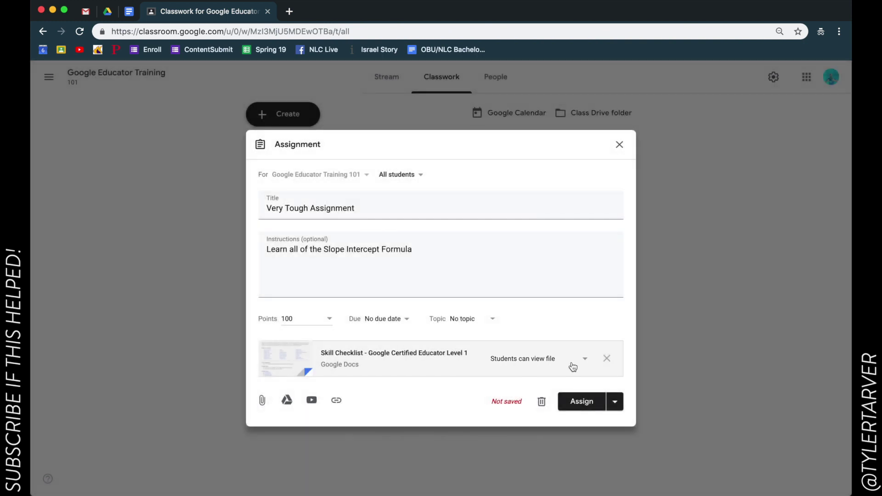
Set the Skill Checklist doc to 'Students can view file' and cancel the upload window.
click(581, 362)
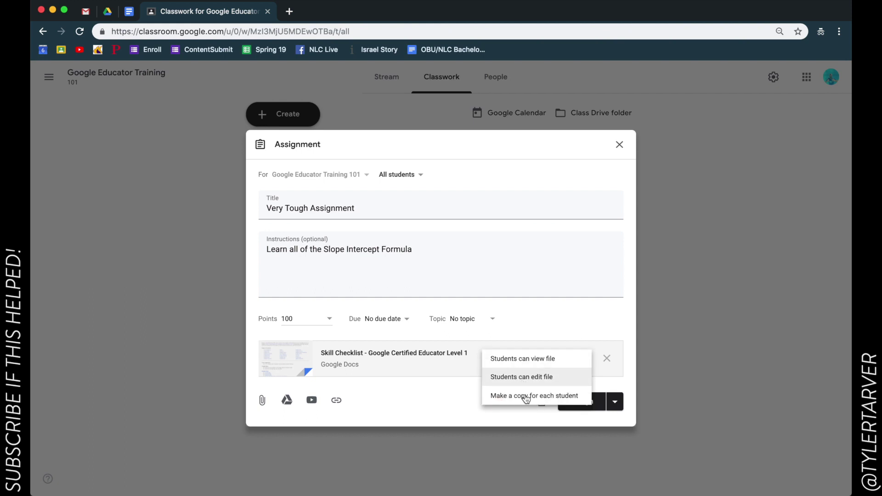
click(531, 362)
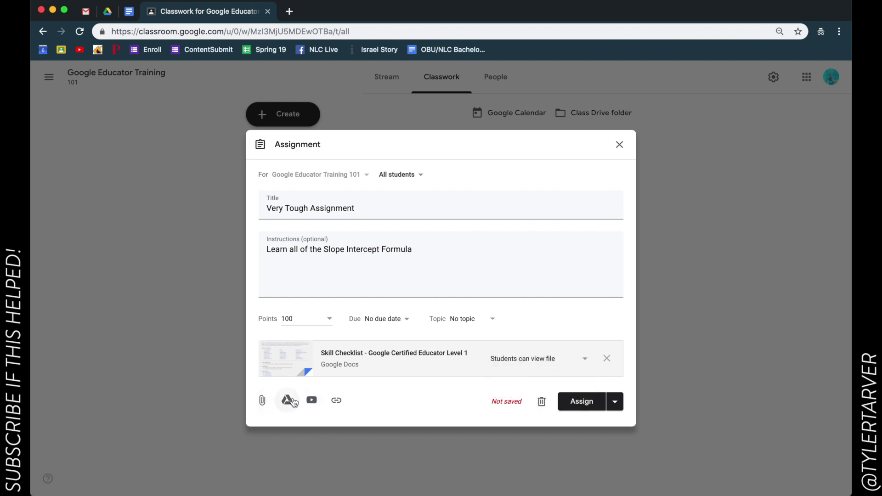
click(261, 401)
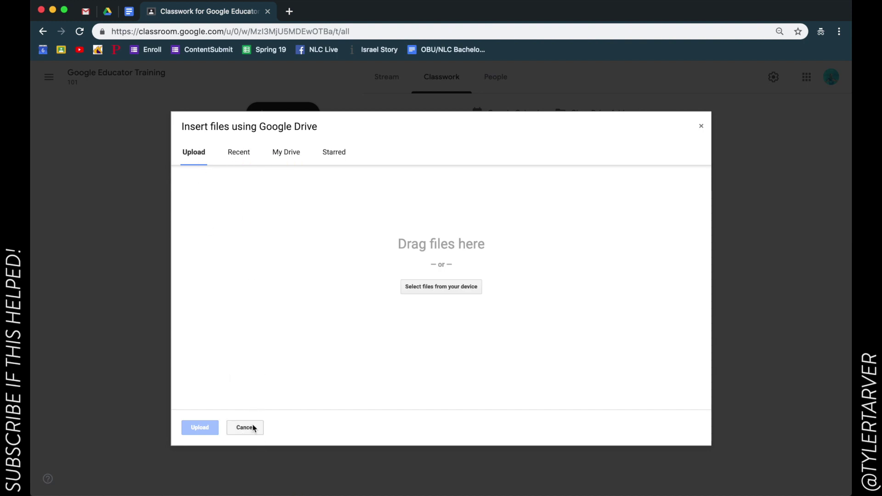
click(253, 428)
Bring up the Google Drive file picker listing recent files.
click(285, 400)
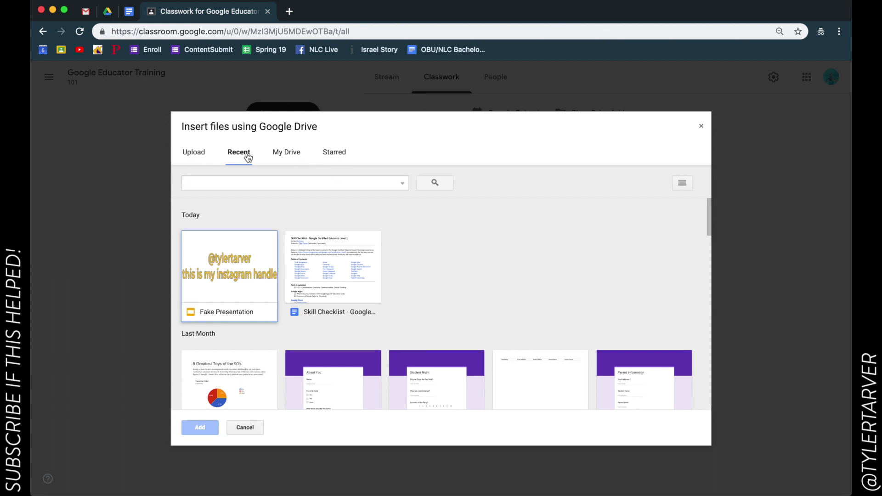
click(245, 427)
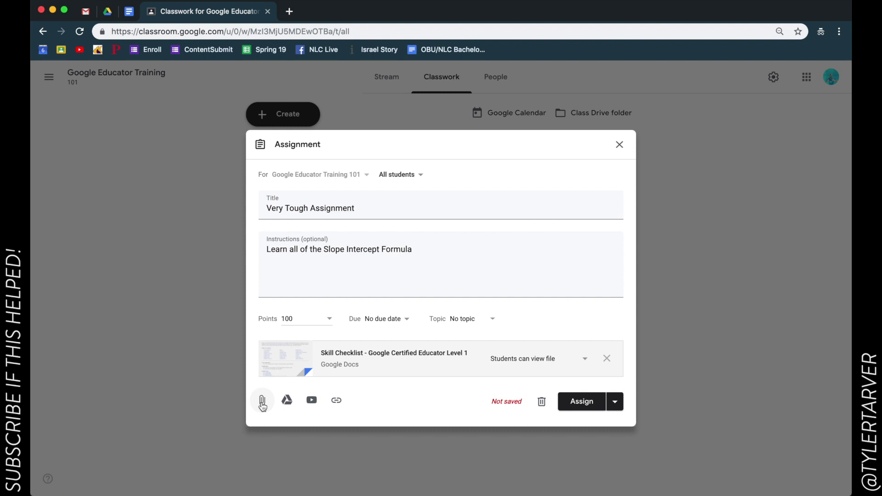
click(286, 400)
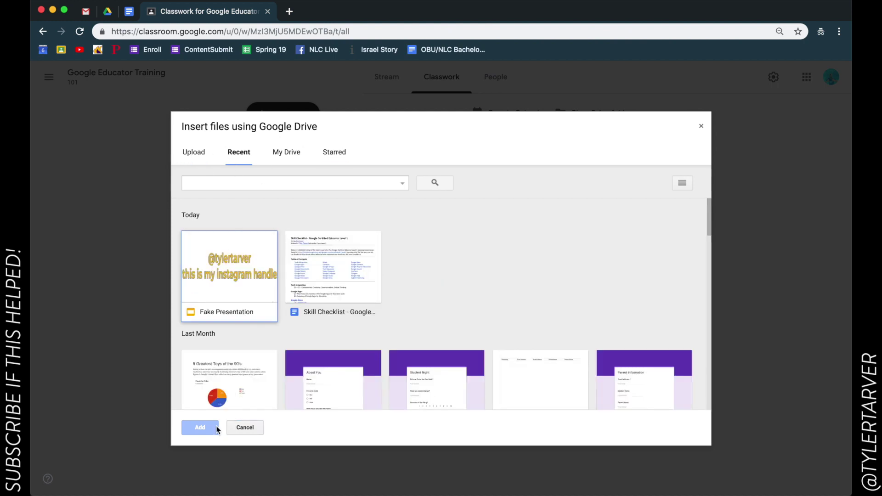
Search YouTube for 'slope' and attach the Slope-Intercept Form y=mx+b video.
click(245, 427)
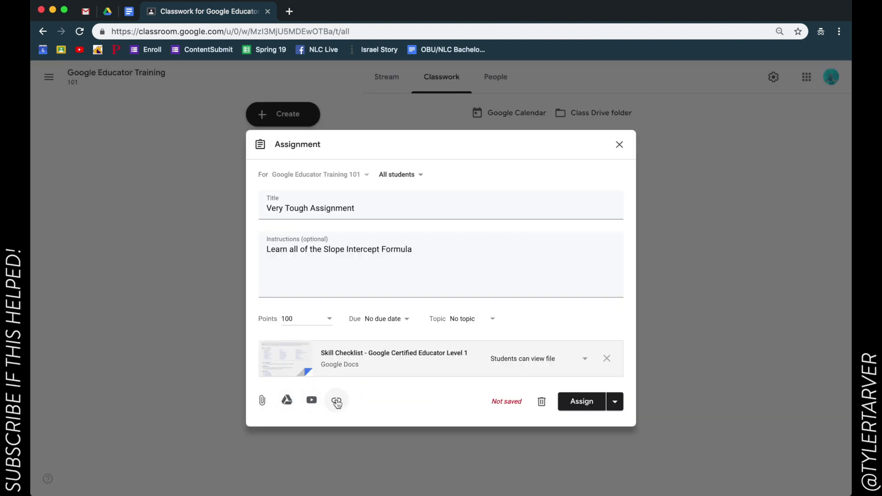
click(312, 400)
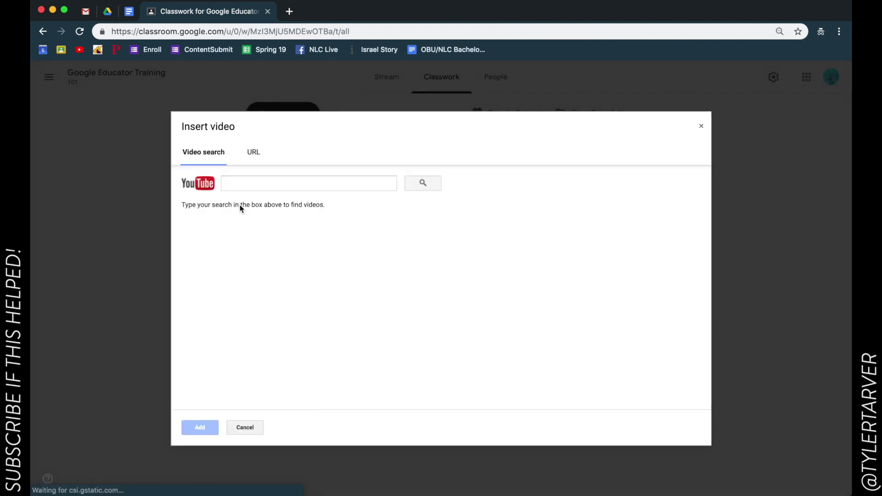
click(258, 182)
text(slope intercept)
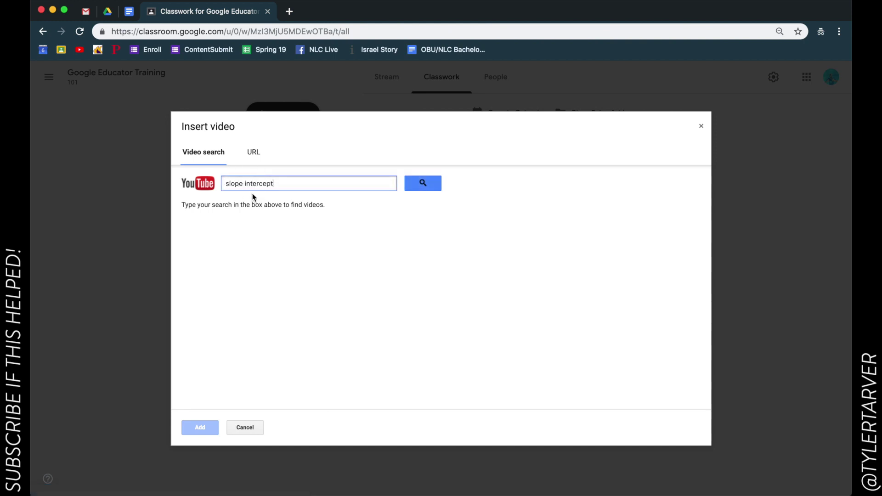
click(409, 185)
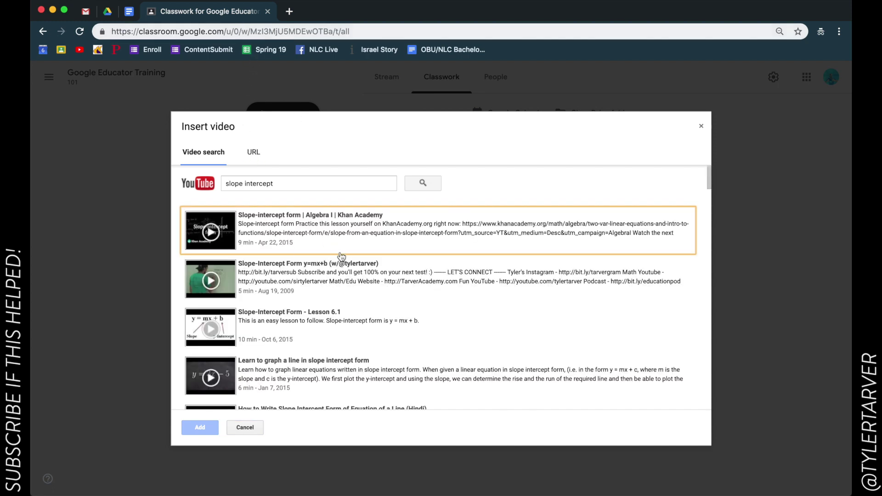
click(303, 274)
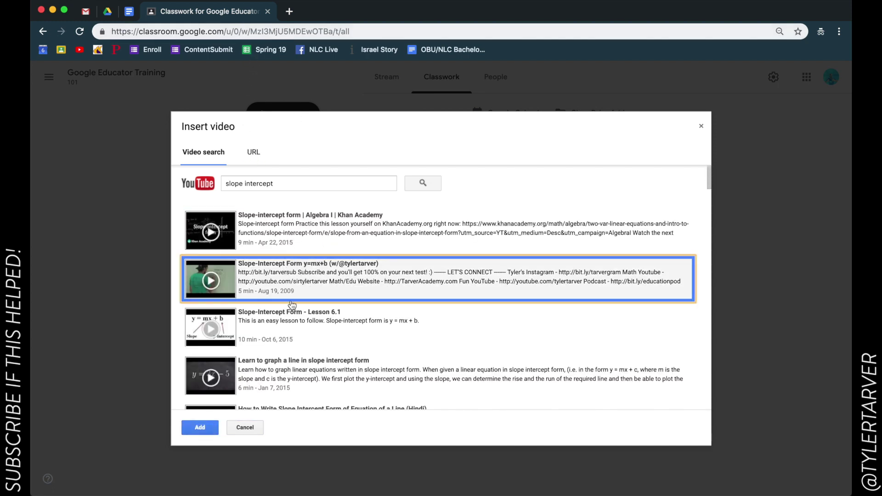
click(202, 427)
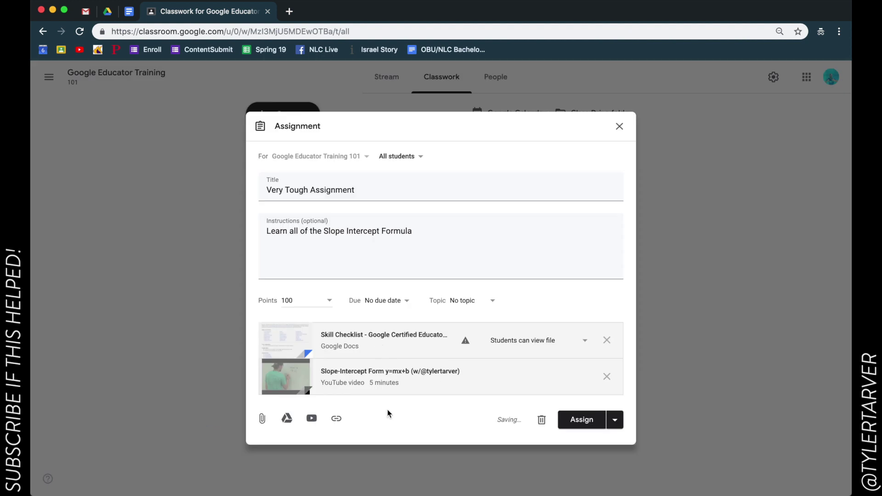
click(338, 421)
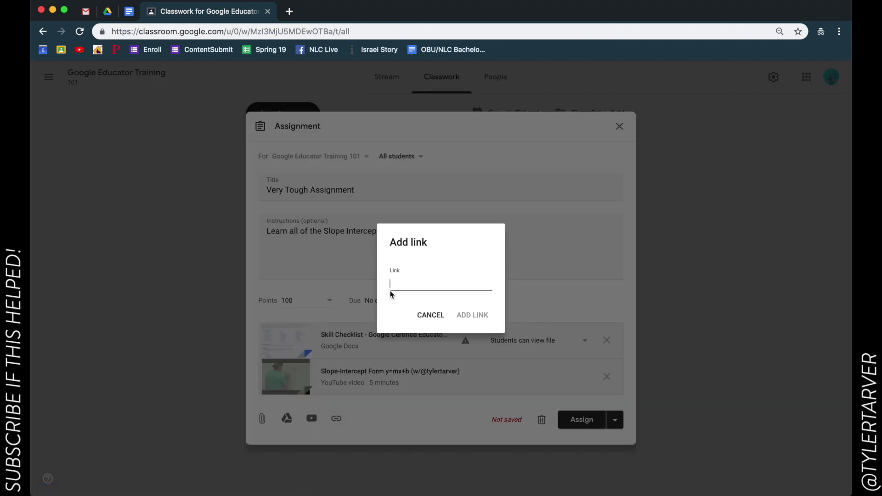
text(http://tarveracademy.com/math)
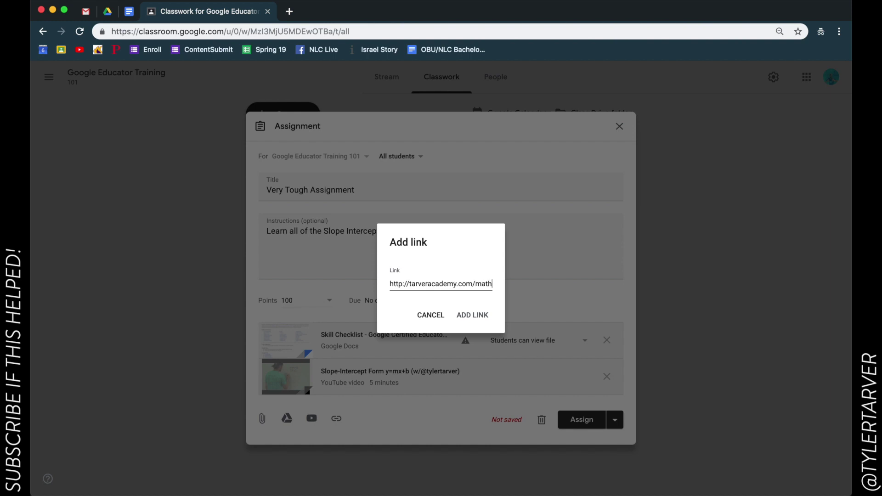
click(478, 314)
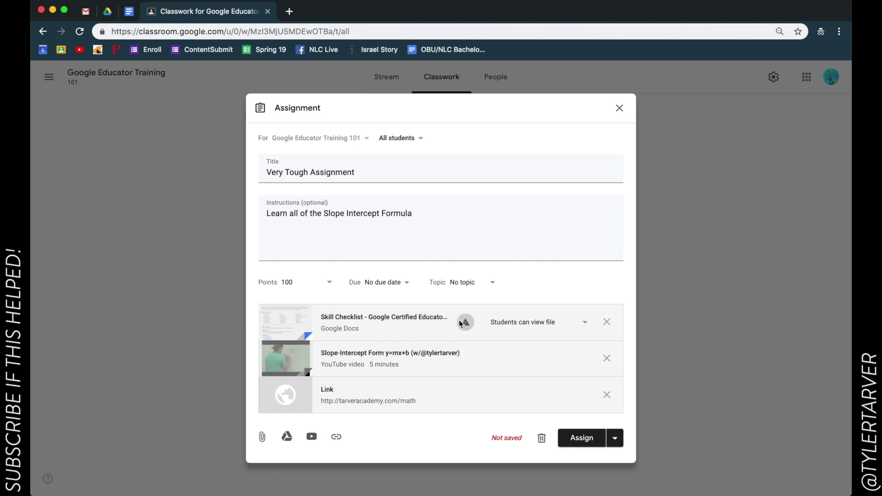
Replace the Skill Checklist attachment with the 5 Greatest Toys of the 90's doc.
mouse_move(467, 325)
click(606, 322)
click(289, 418)
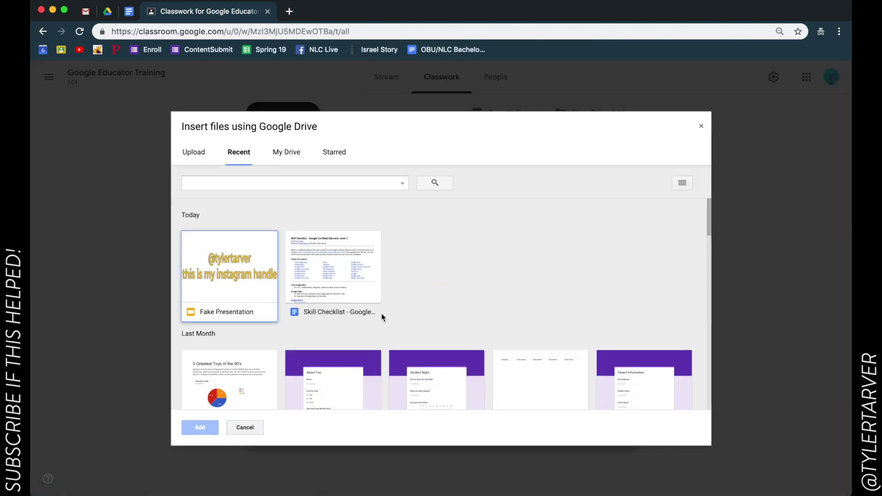
scroll(276, 342, down, 2)
click(243, 305)
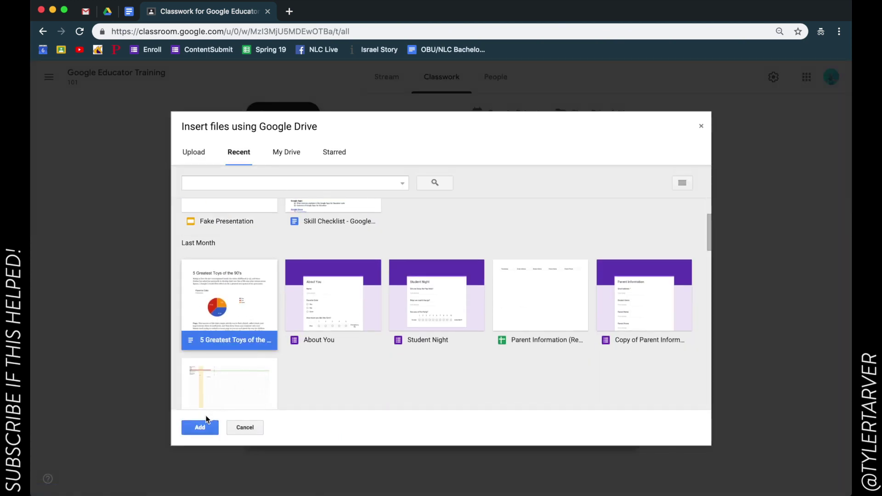
click(199, 428)
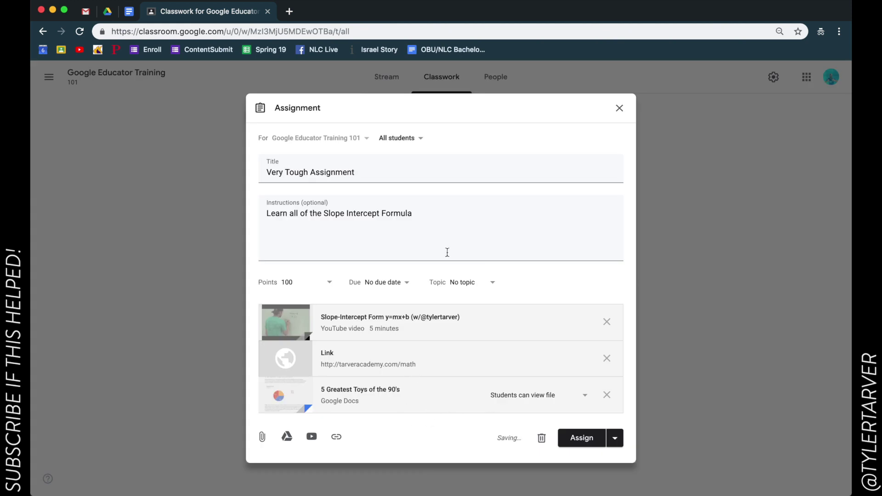
Set the doc to 'Make a copy for each student' and assign it.
click(526, 395)
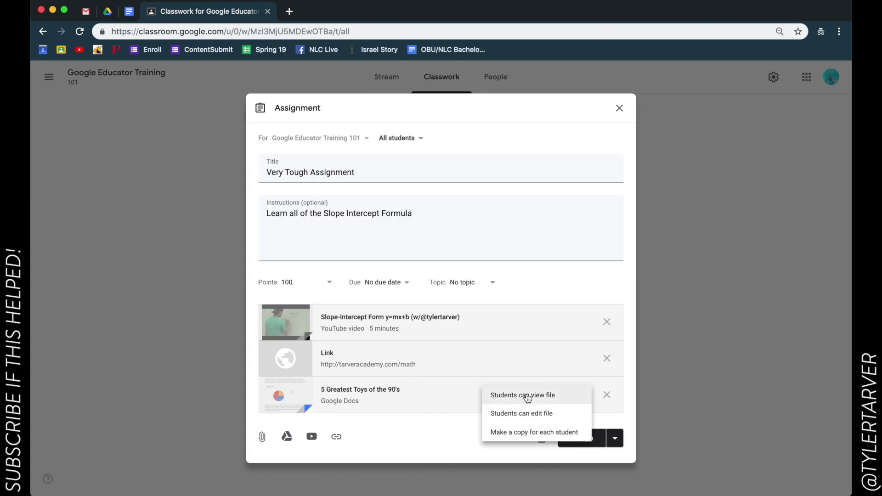
click(543, 433)
click(572, 441)
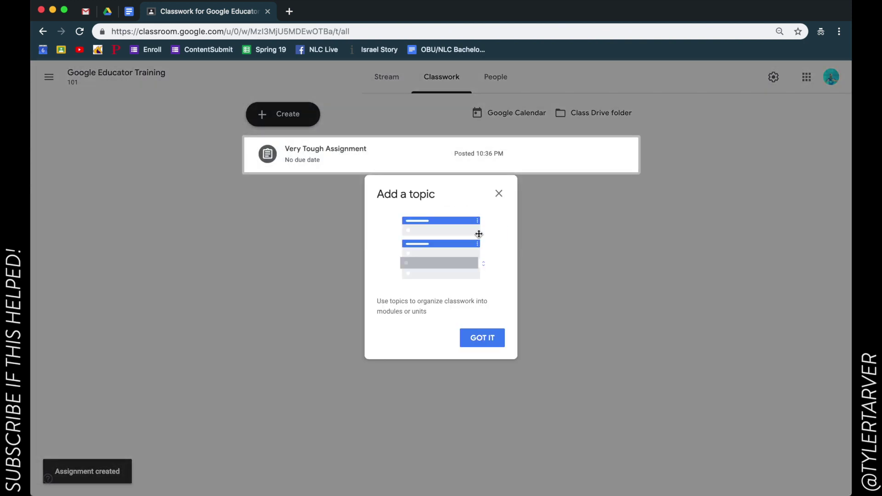
Dismiss the 'Add a topic' tip with GOT IT.
click(487, 338)
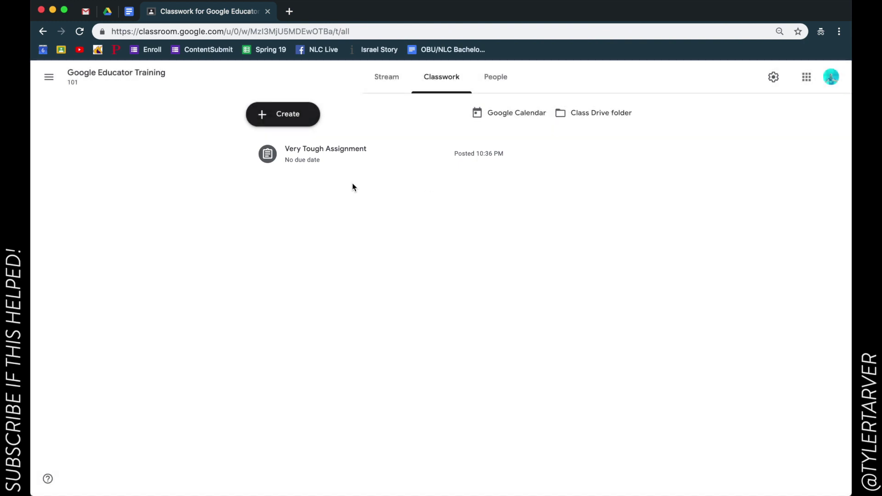